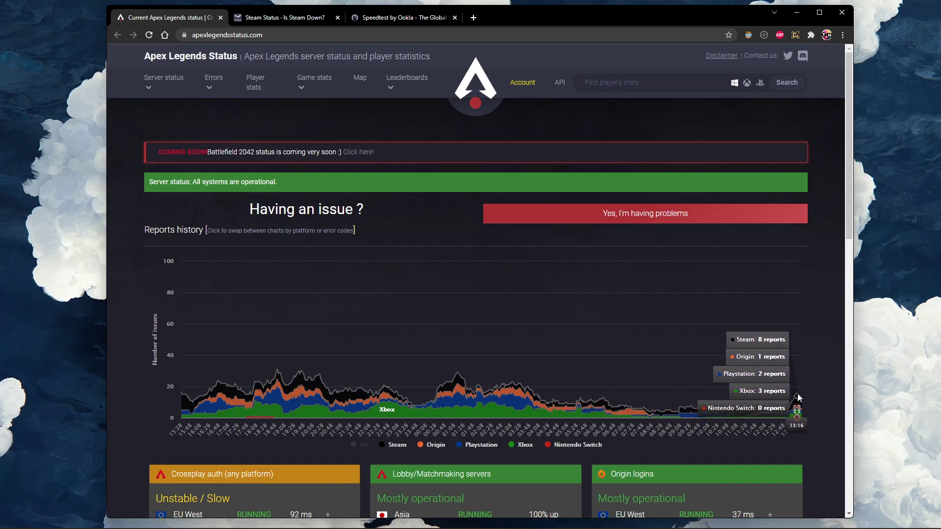
Step: Autoscroll Apex Legends Status down to the regional panels showing Crossplay auth and Lobby/Matchmaking
middle_click(117, 165)
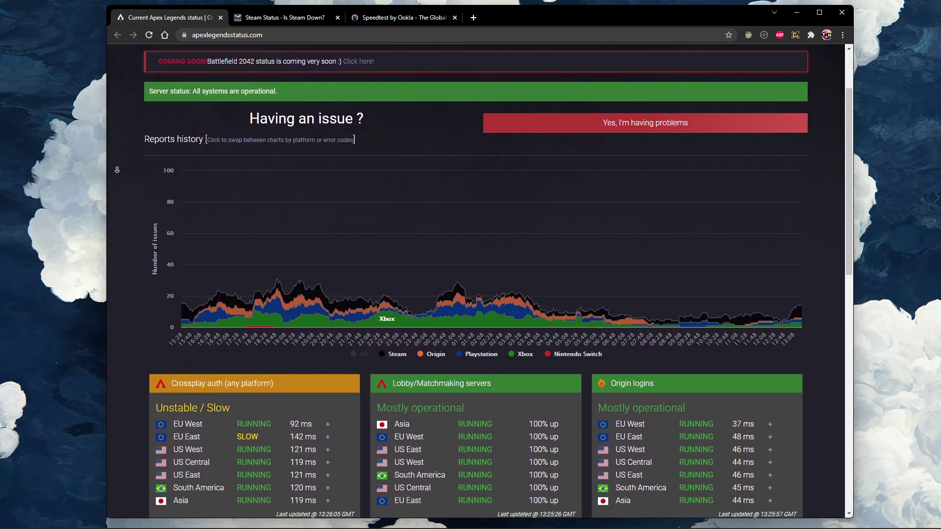
left_click(118, 170)
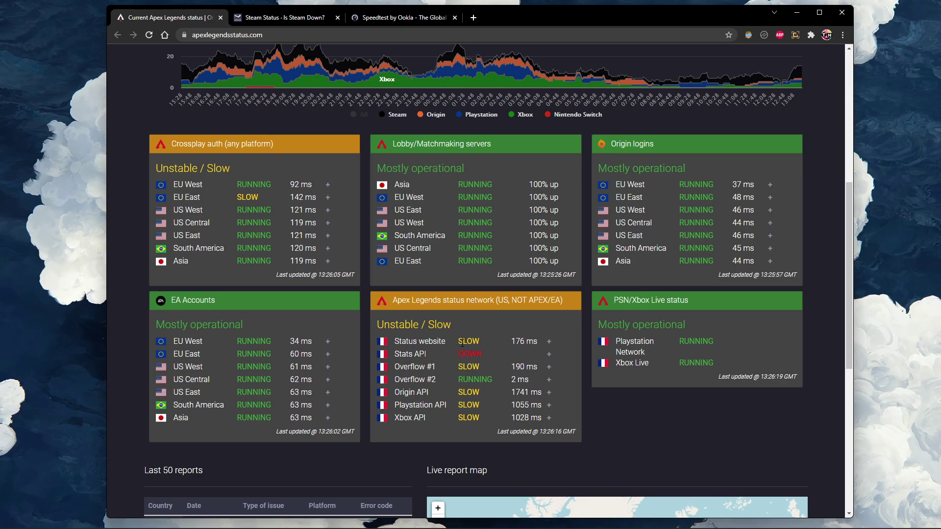
Step: Scroll to the Last 50 reports table and pan the live report map between North America and Europe
scroll(588, 356, "down", 5)
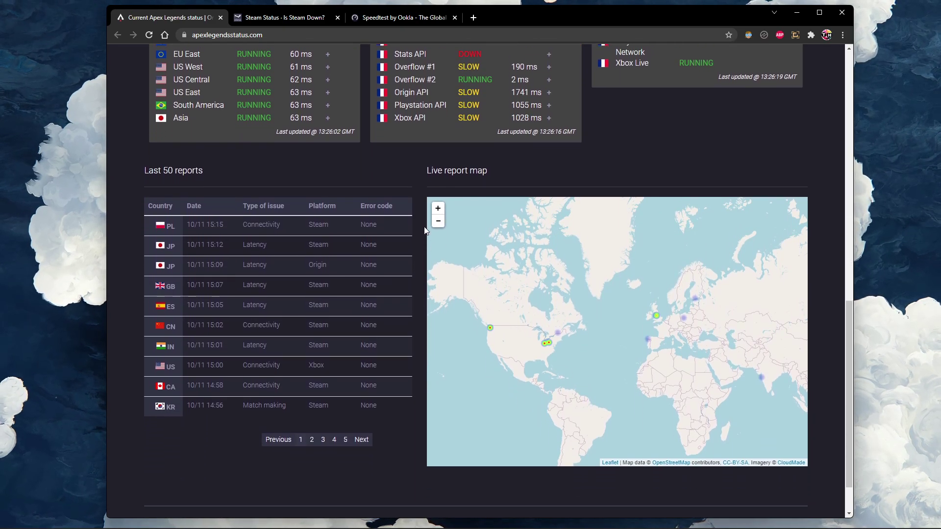
scroll(577, 344, "up", 1)
left_click_drag(545, 310, 658, 285)
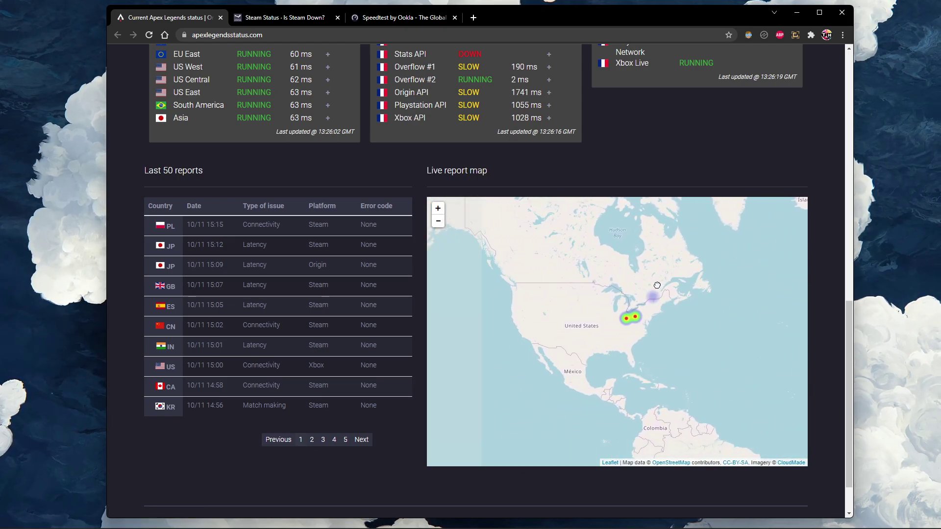
left_click_drag(772, 288, 529, 321)
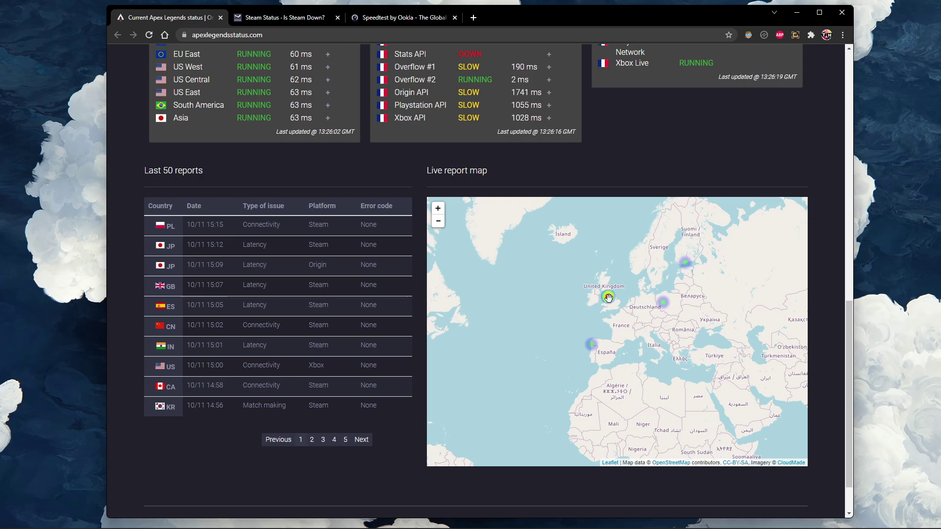
left_click_drag(552, 326, 757, 294)
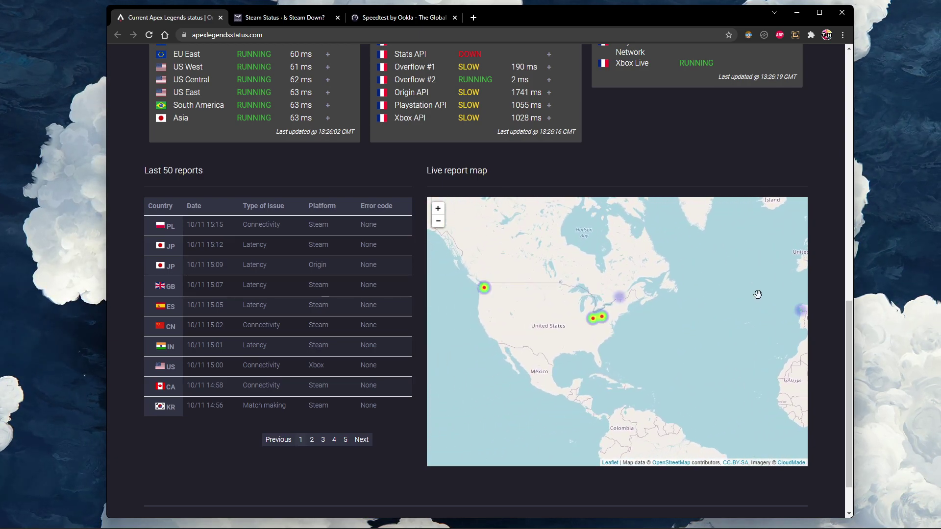
Step: Check the Steam status page, then run an Ookla speed test: 16 ms ping, 65.02 Mbps download
left_click(292, 16)
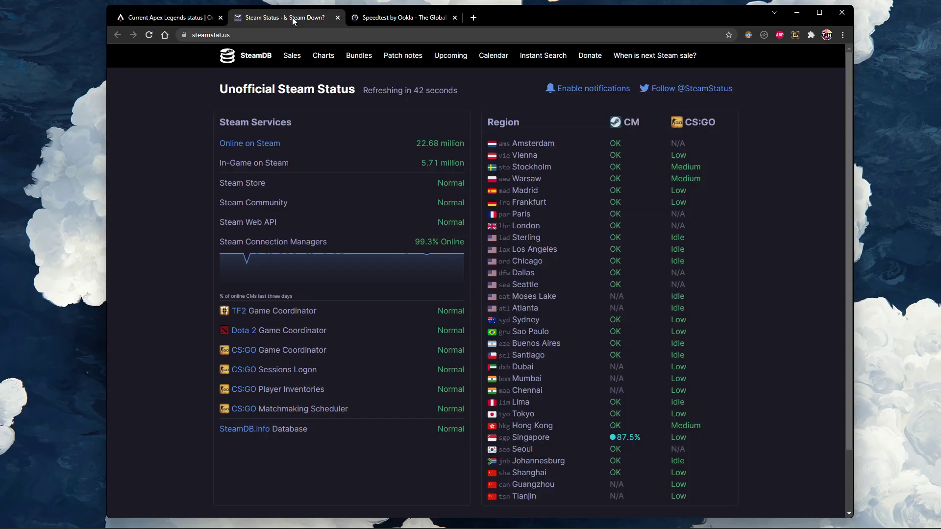
left_click(395, 17)
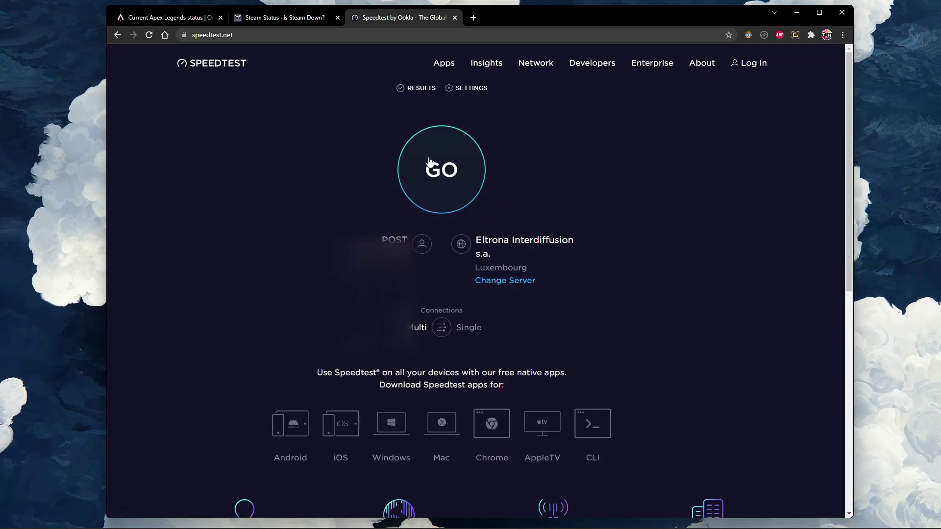
left_click(429, 162)
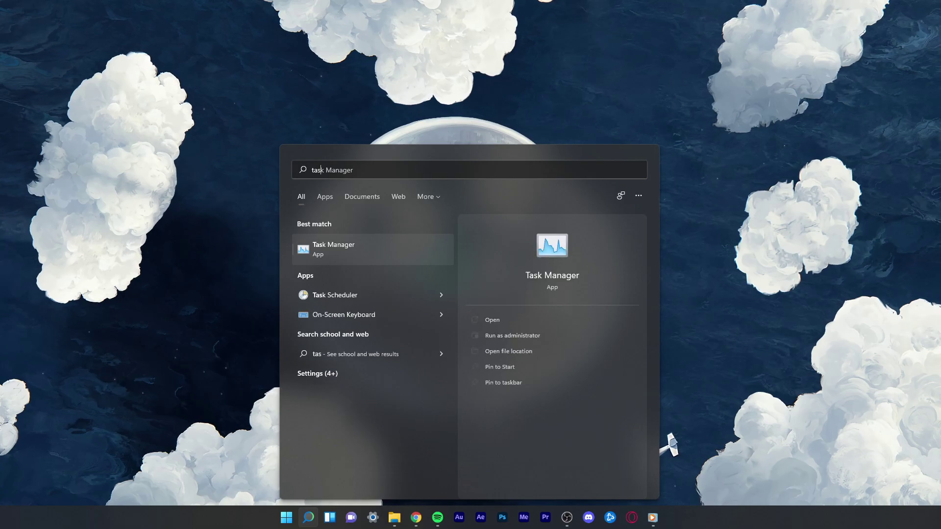
Step: Launch Task Manager from search and view CPU performance (9% utilization at 1.86 GHz)
key("Return")
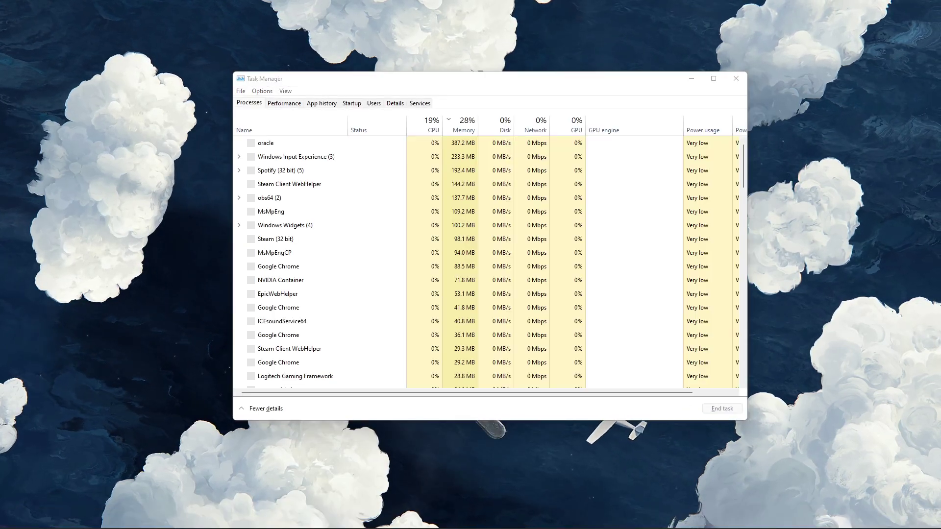
left_click(284, 105)
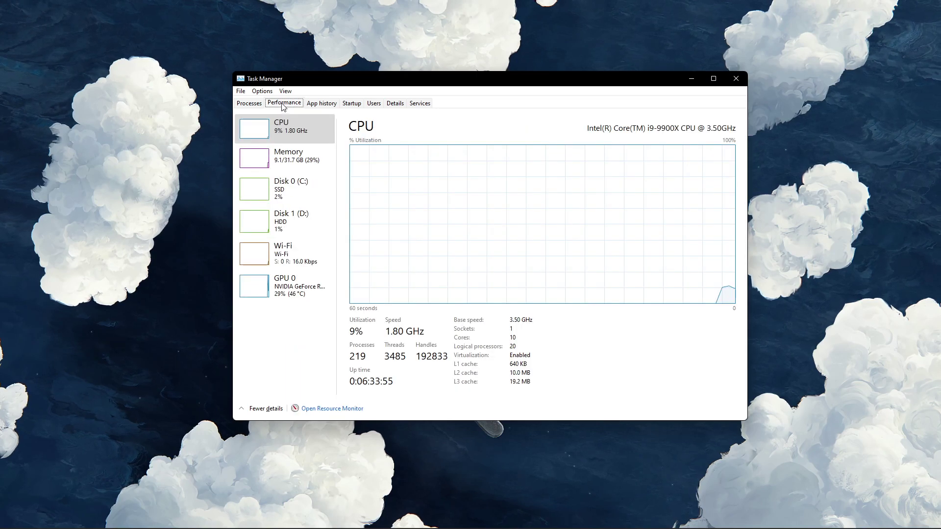
Step: Open Resource Monitor's Network view and check chrome.exe's actions without ending it
left_click(332, 409)
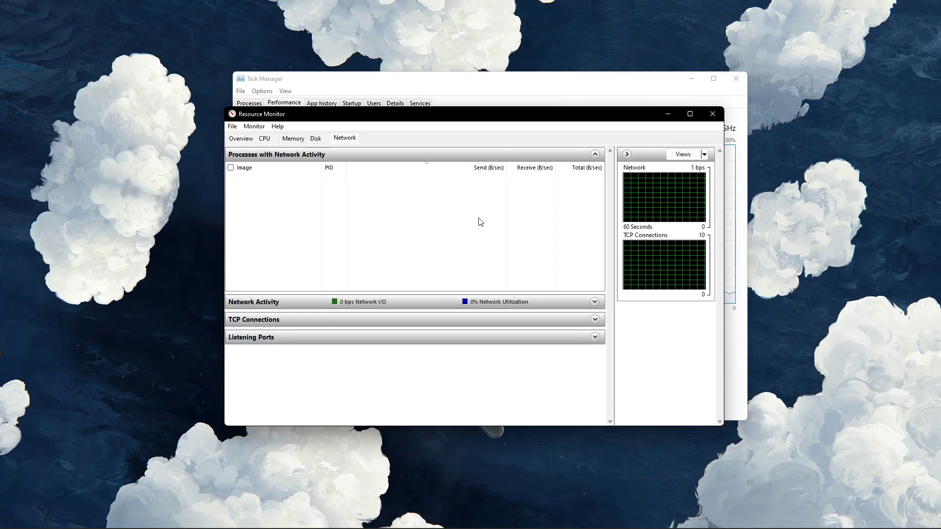
left_click(694, 101)
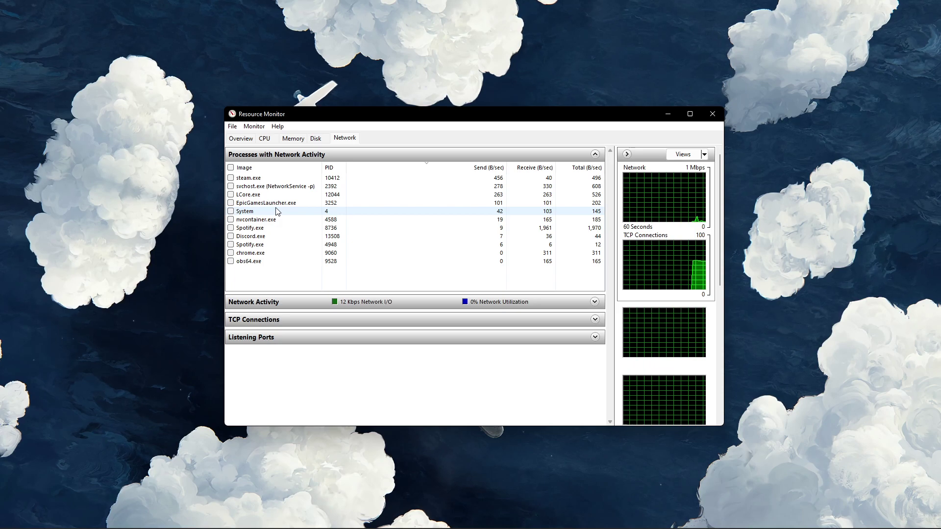
right_click(297, 253)
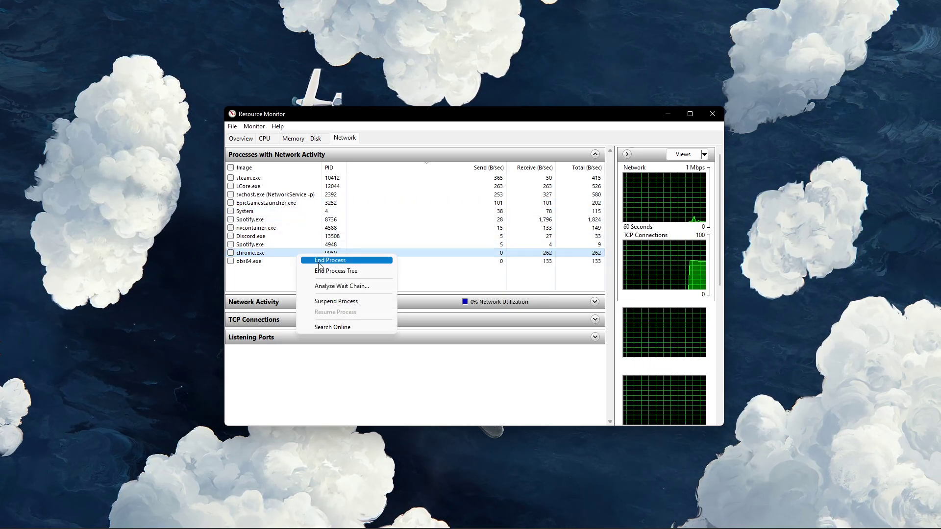
left_click(282, 251)
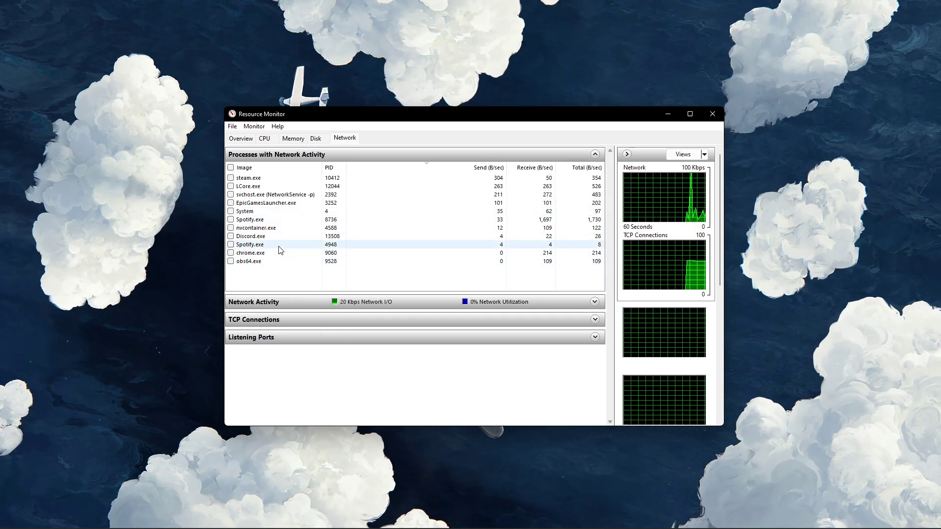
Step: Review End Process options for steam.exe, EpicGamesLauncher.exe and Spotify.exe, leaving all running
left_click(279, 246)
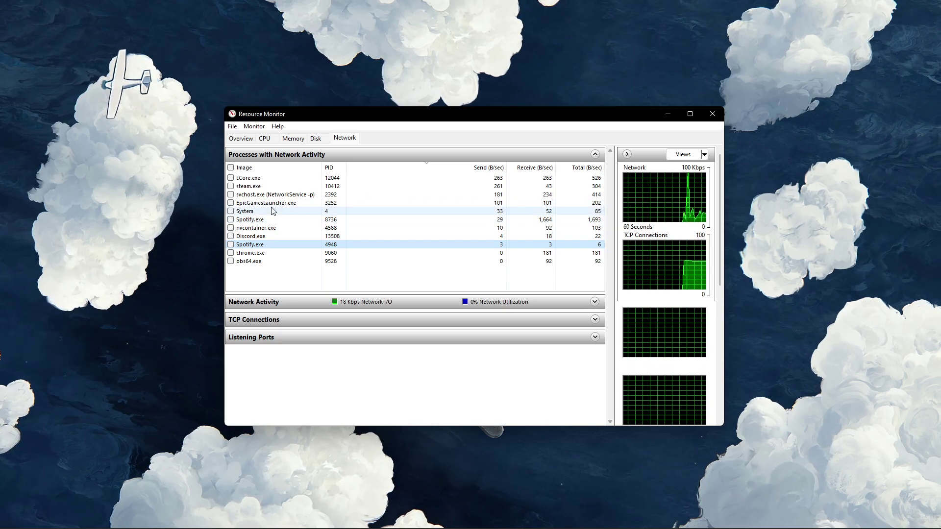
right_click(284, 185)
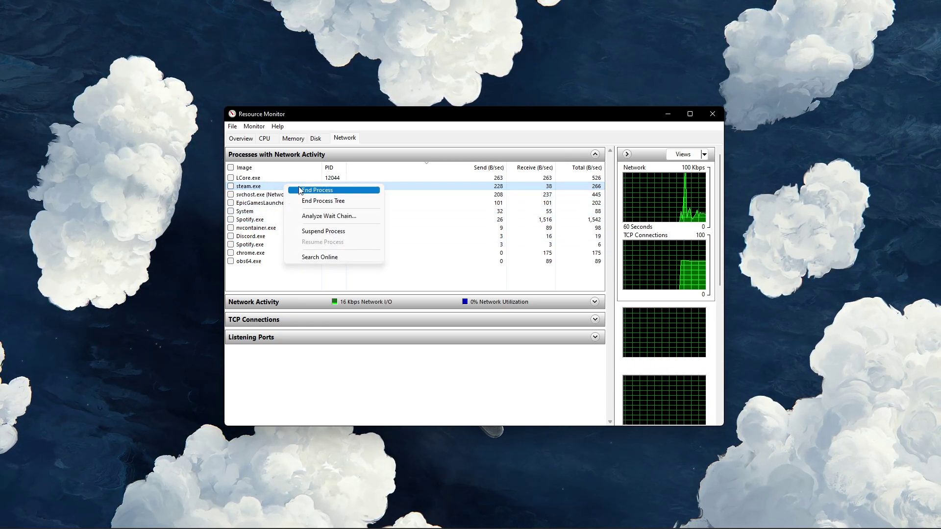
left_click(284, 204)
right_click(308, 205)
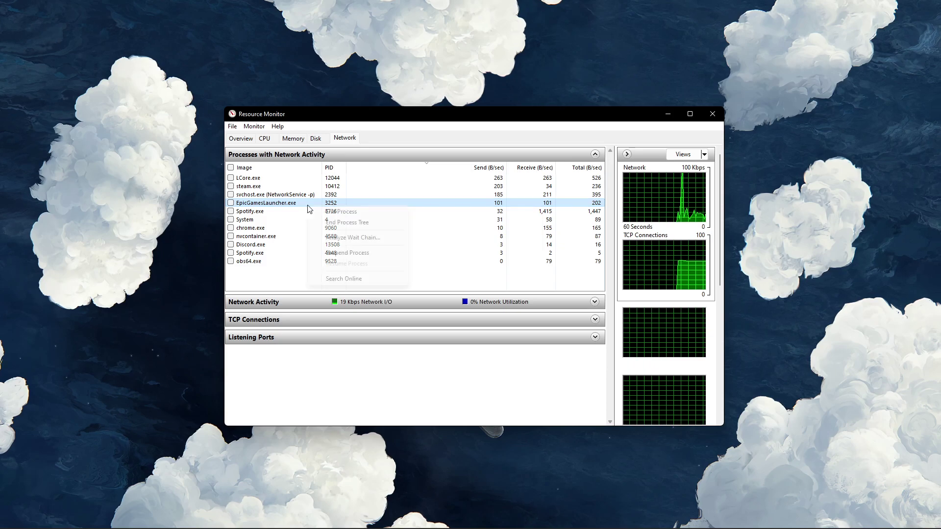
left_click(295, 212)
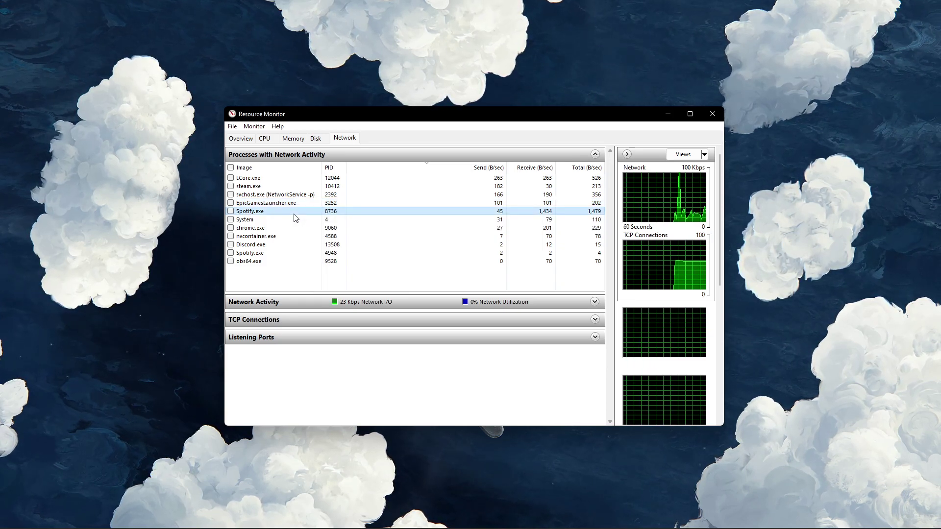
right_click(295, 214)
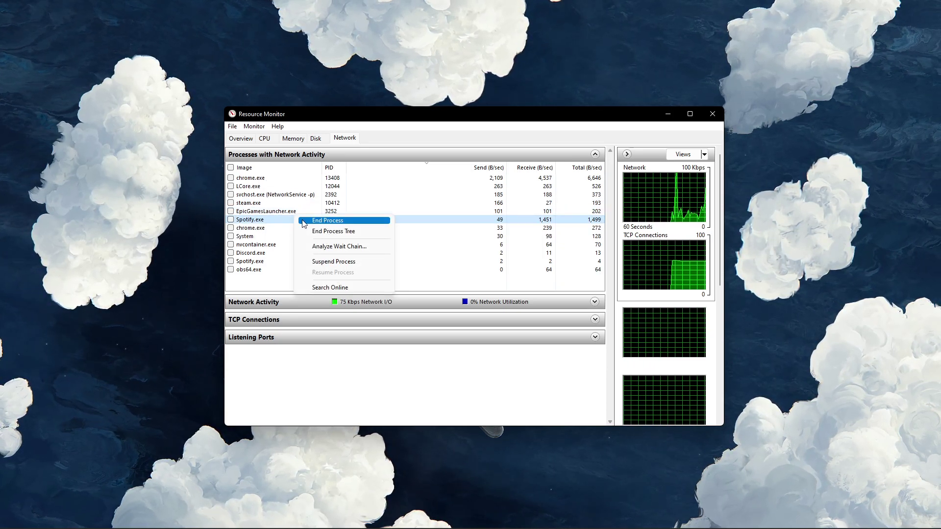
left_click(293, 275)
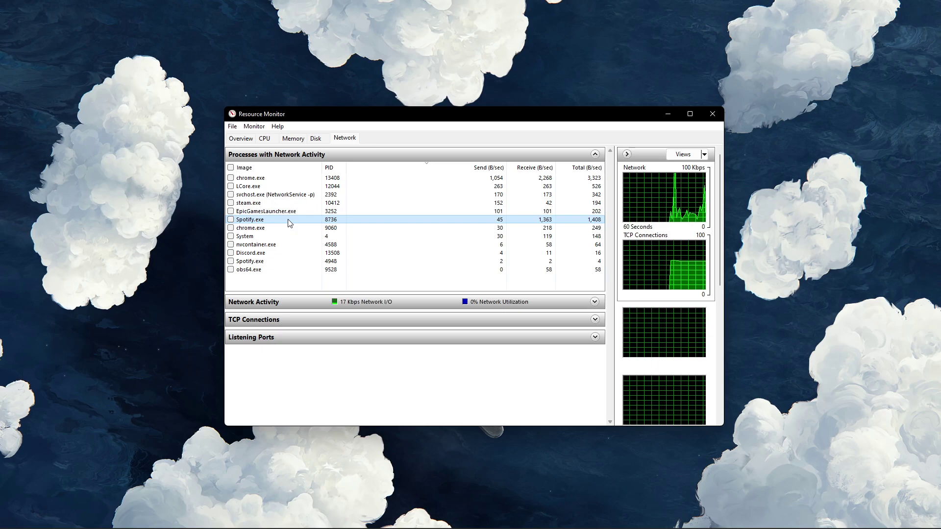
Step: Close Resource Monitor and ping google.com in Command Prompt: 4/4 received, 0% loss, 20 ms average
left_click(713, 116)
key("super")
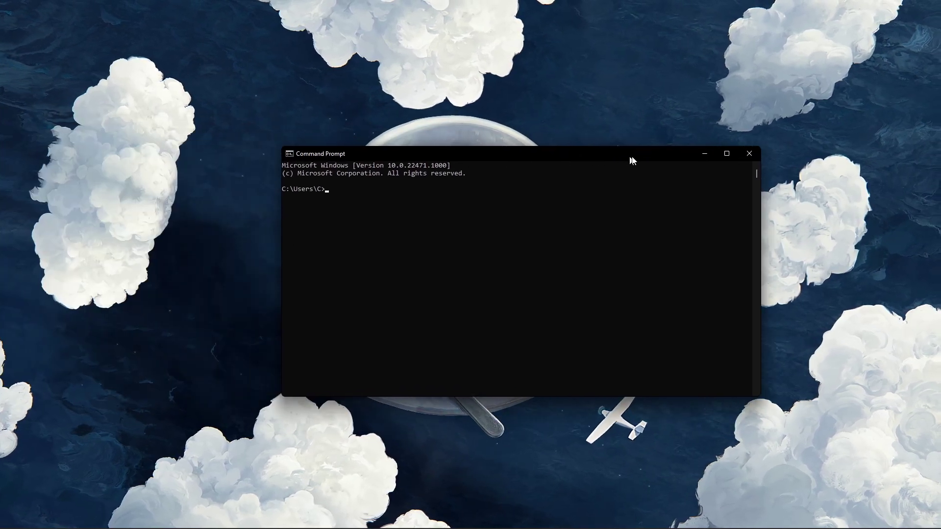
type("ping goo")
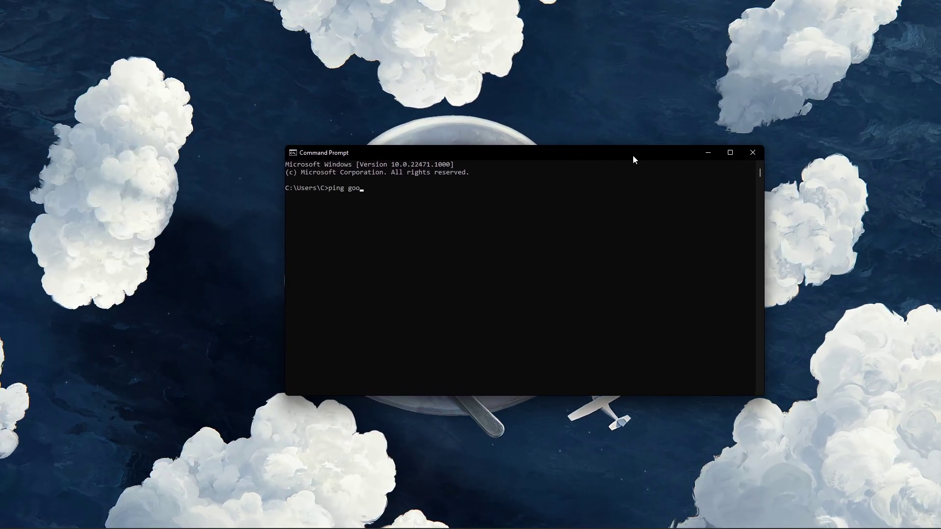
type("gle.com")
key("Return")
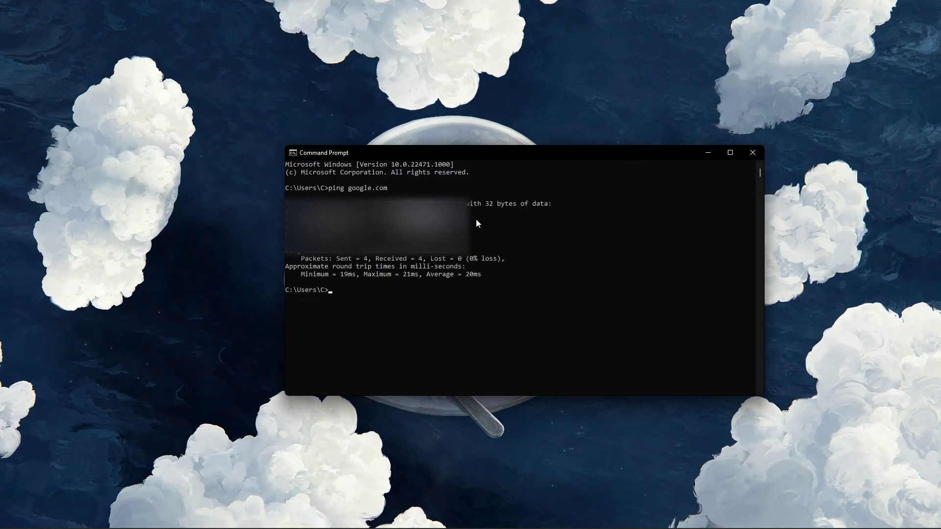
double_click(435, 259)
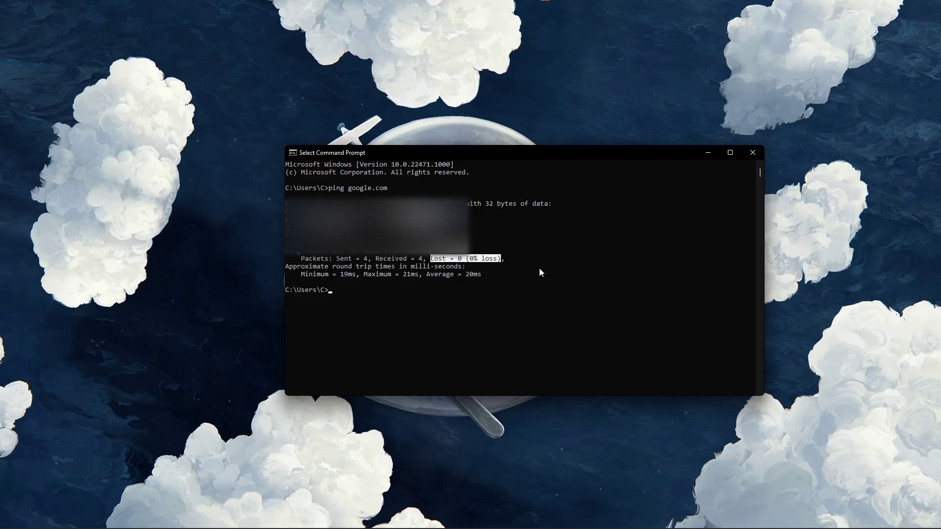
Step: Run ipconfig /flushdns to flush the DNS Resolver Cache successfully
type("ip")
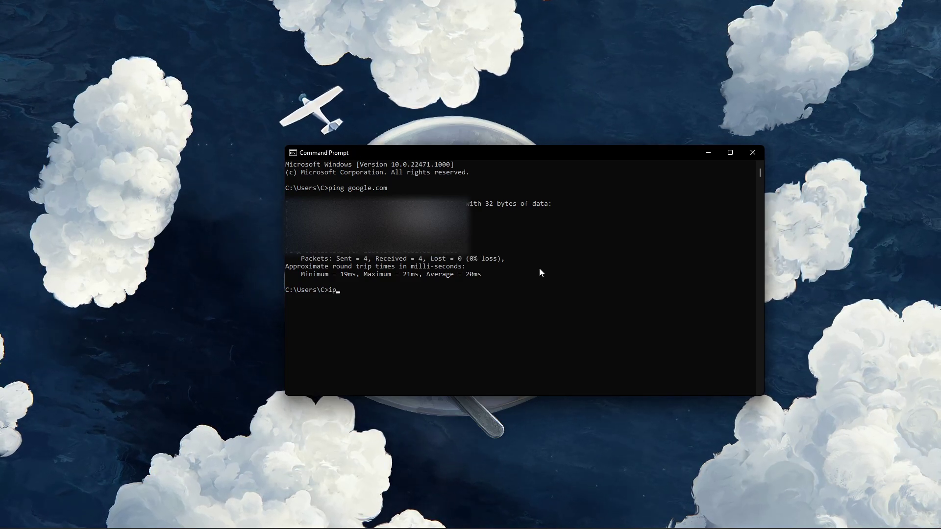
type("config /flushdns")
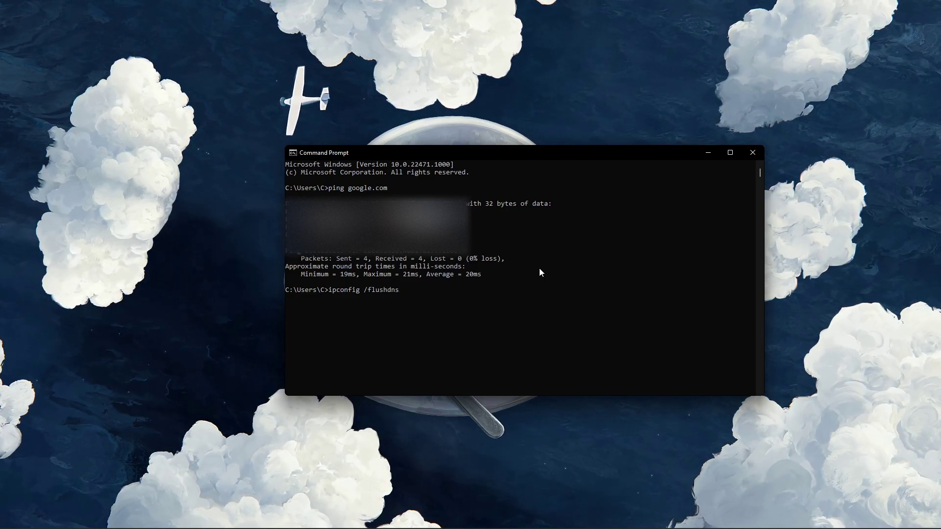
key("Return")
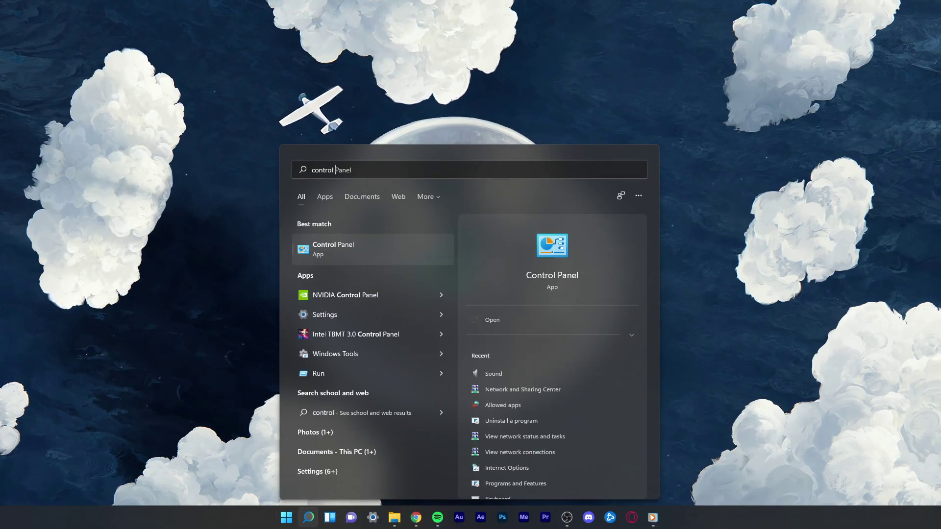
Step: Search Start for 'control panel' and open Control Panel
type("panel")
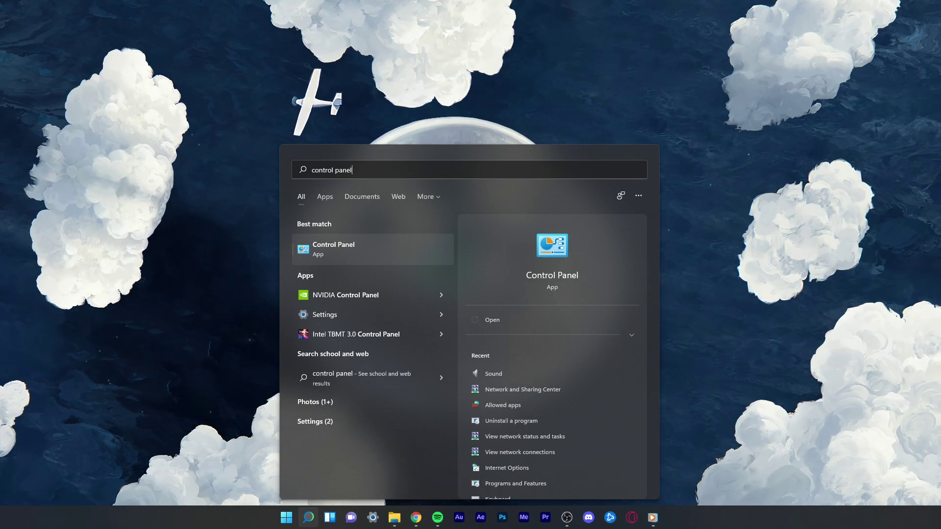
key("Return")
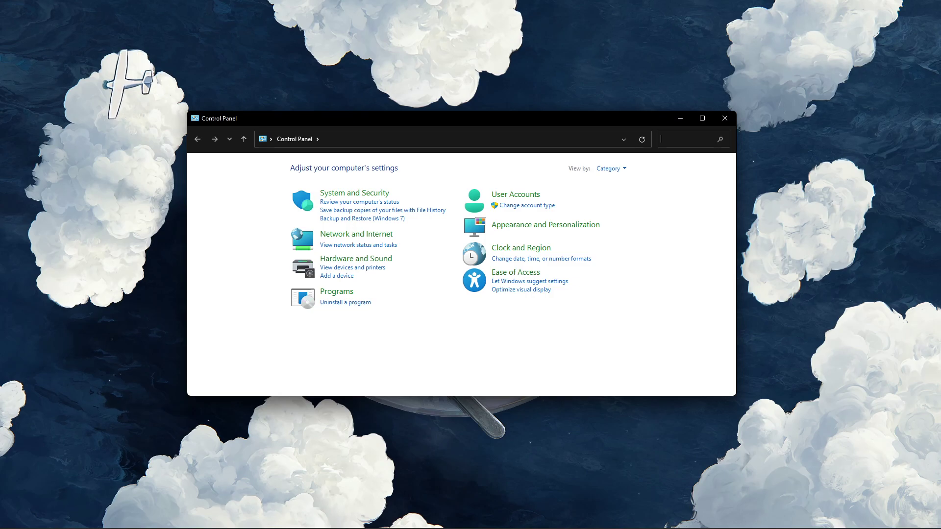
Step: Go through Network and Sharing Center to the Wi-Fi Status dialog showing 520.0 Mbps
left_click(617, 169)
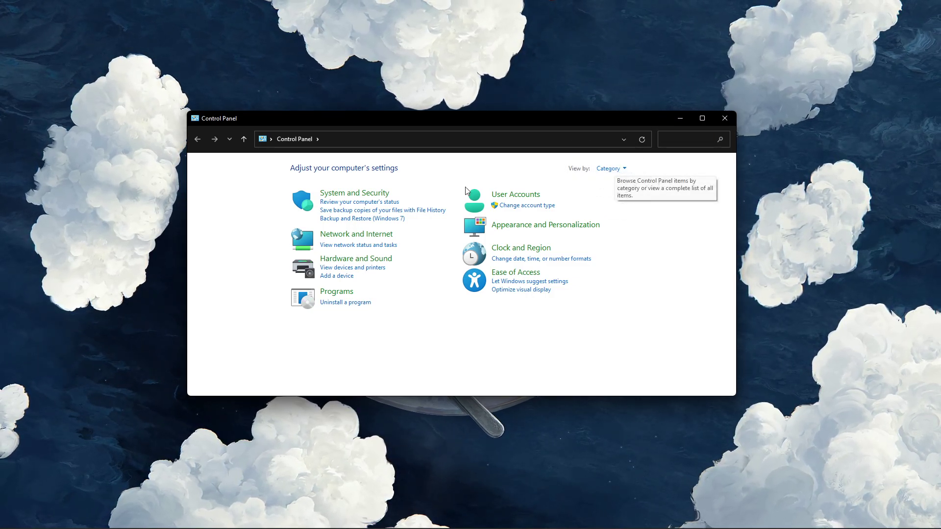
left_click(365, 234)
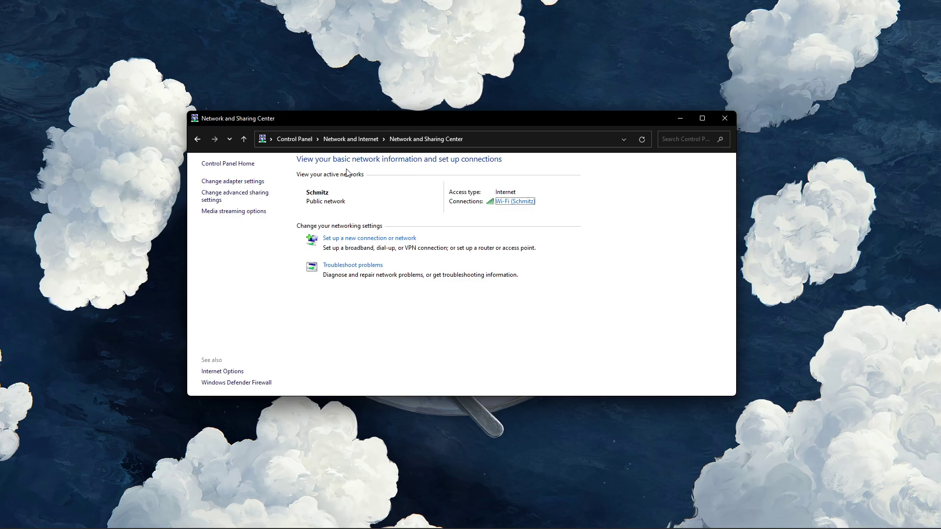
left_click(504, 205)
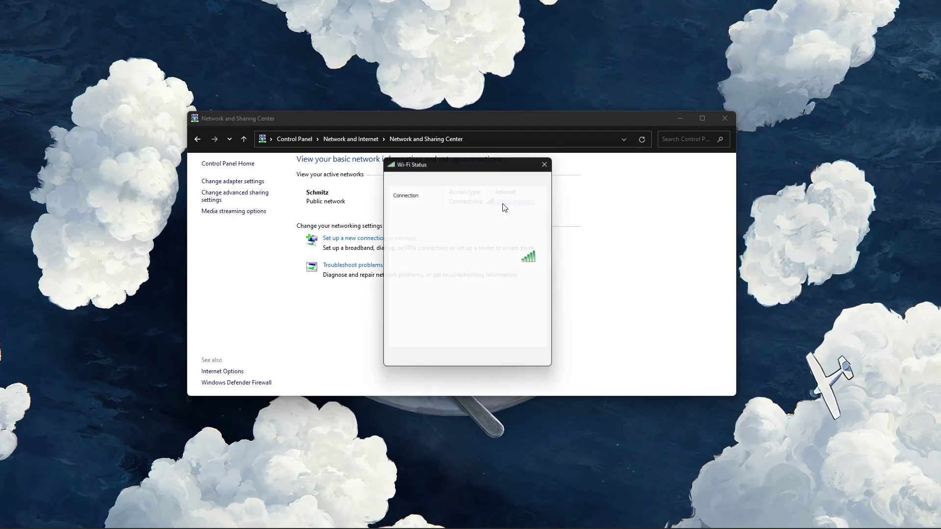
left_click(725, 118)
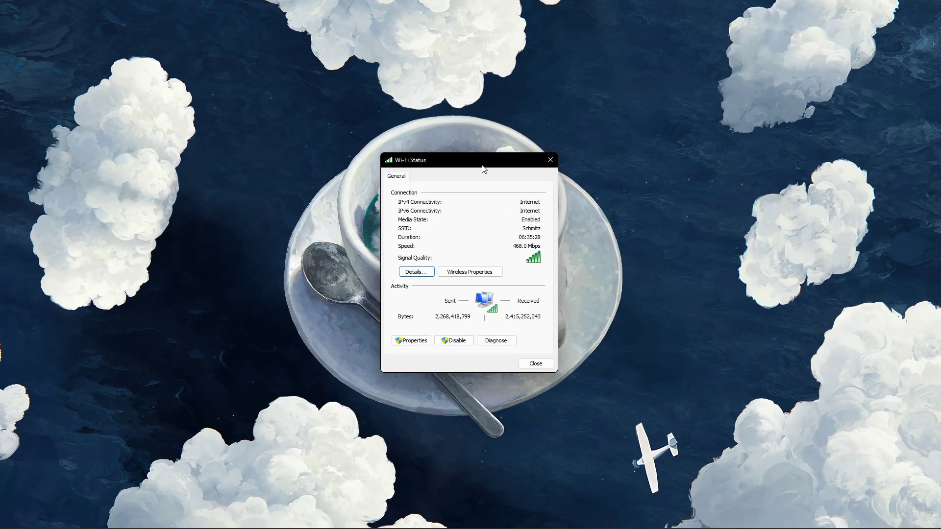
left_click_drag(482, 165, 300, 145)
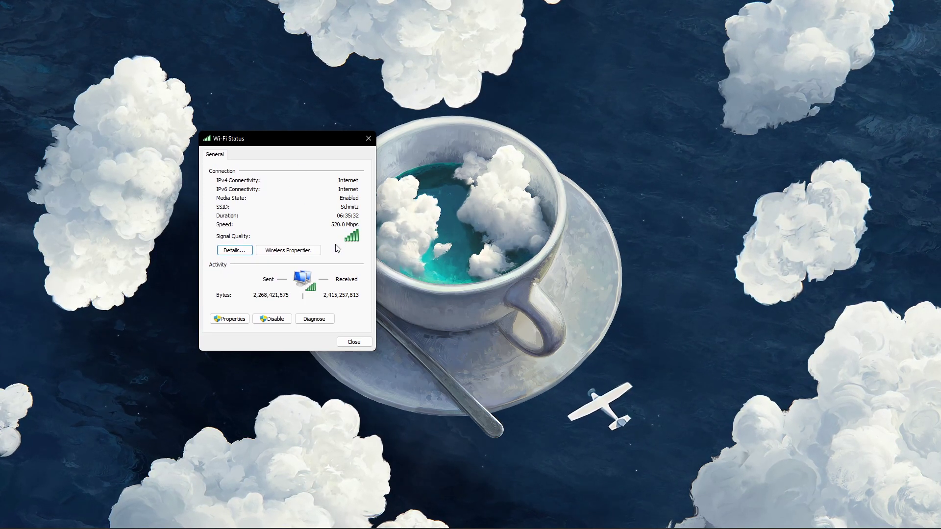
Step: Set the Wi-Fi IPv4 DNS servers to 8.8.8.8 and 8.8.4.4 and apply
left_click(221, 320)
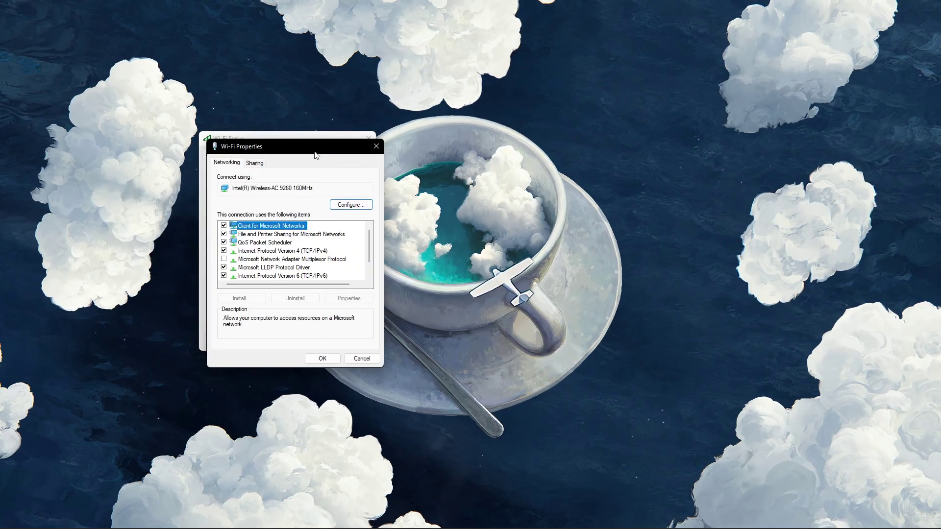
left_click_drag(309, 147, 479, 145)
double_click(453, 244)
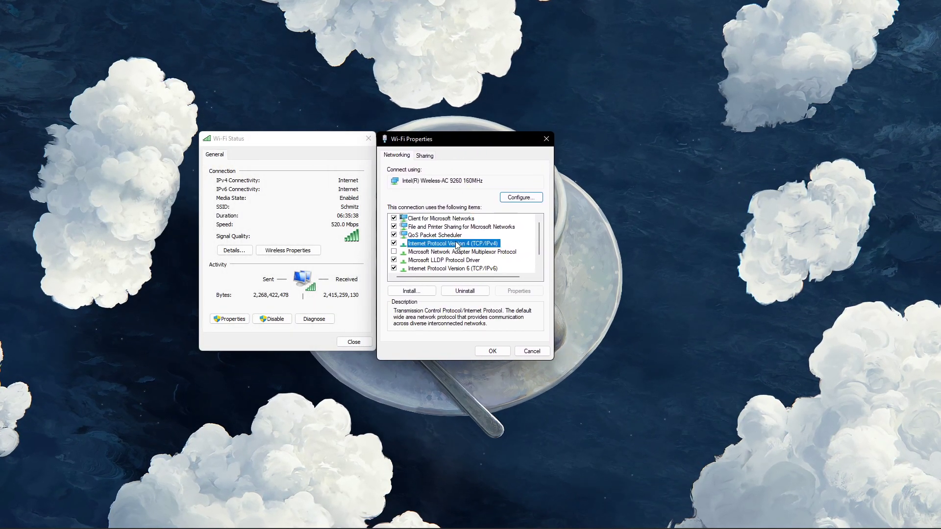
left_click_drag(487, 181, 645, 147)
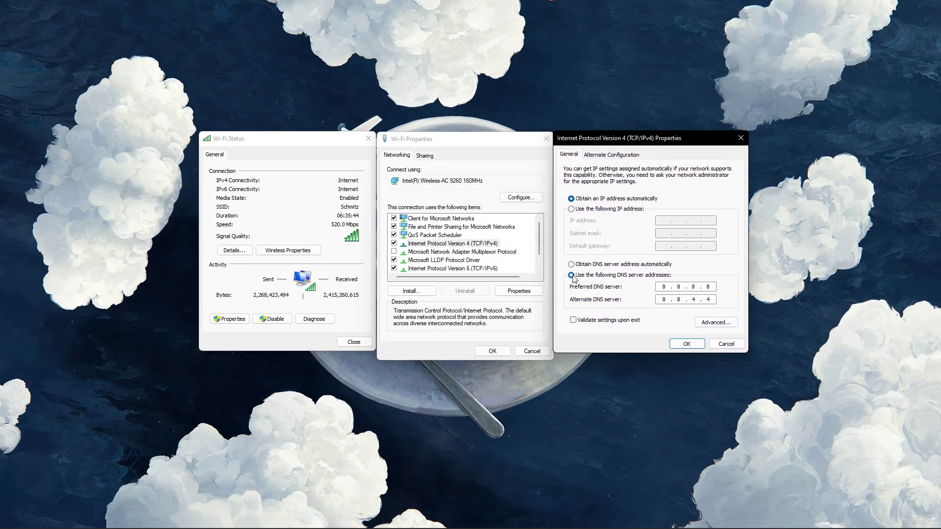
left_click(668, 288)
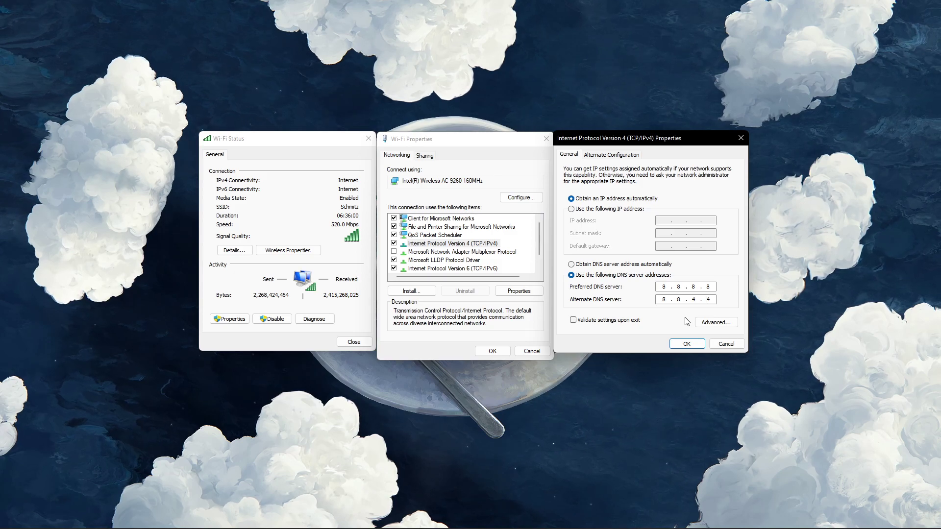
left_click(685, 345)
left_click(491, 349)
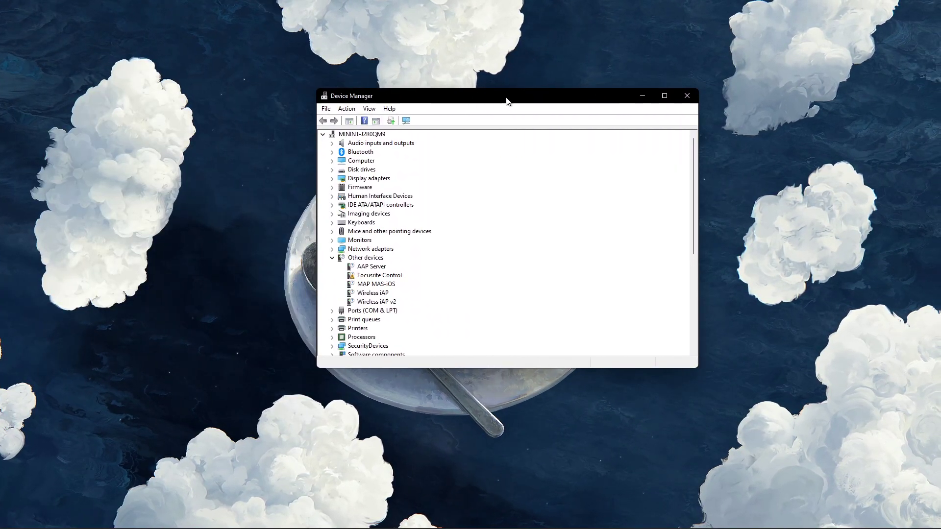
Step: Start a driver update for the Intel Ethernet Connection (2) I219-V under Network adapters
left_click(319, 254)
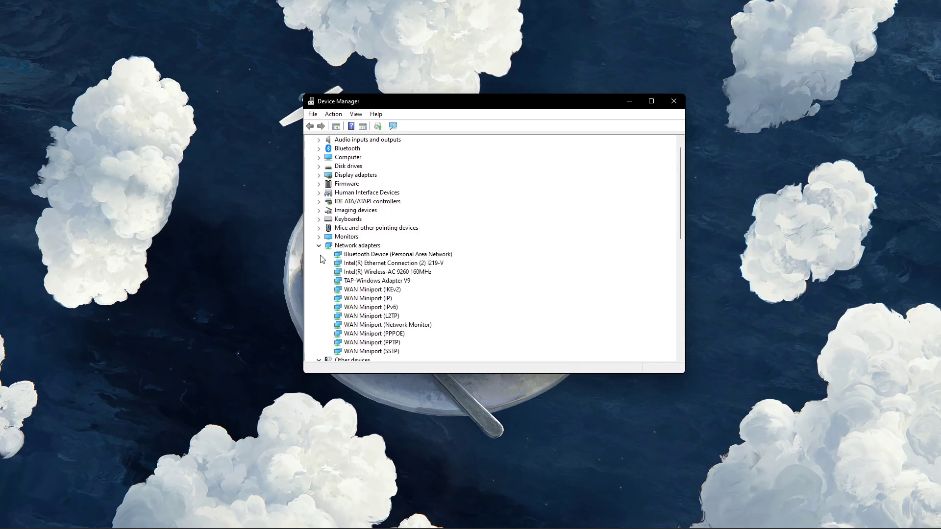
left_click(395, 267)
right_click(395, 267)
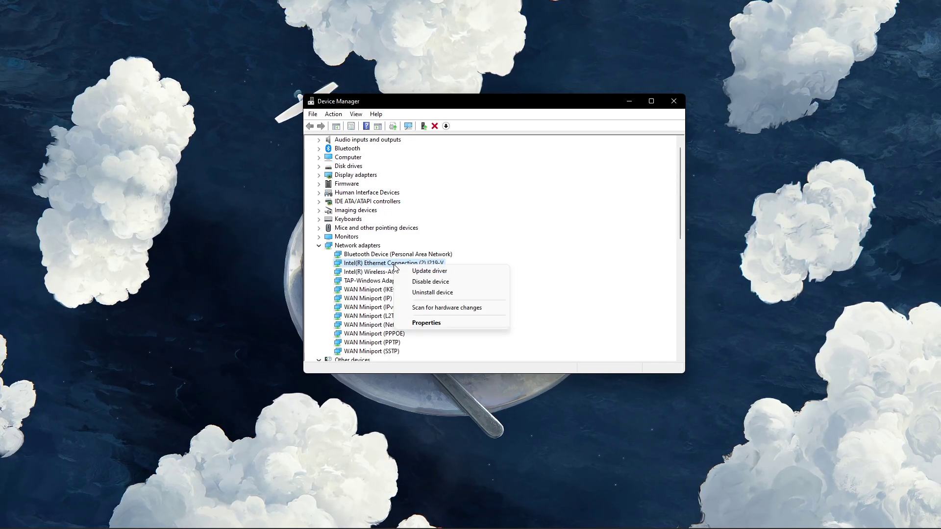
left_click(474, 270)
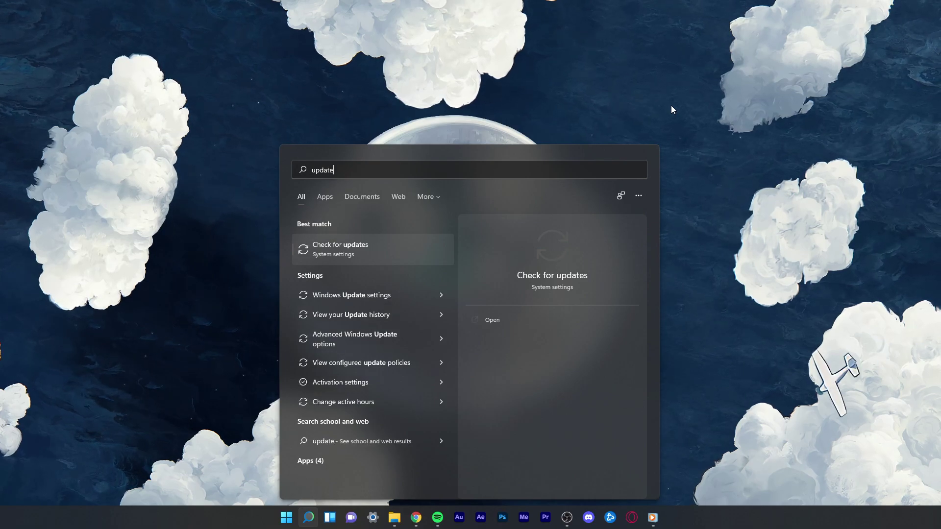
Step: Open Windows Update from the 'update' search and run Check for updates
key("Return")
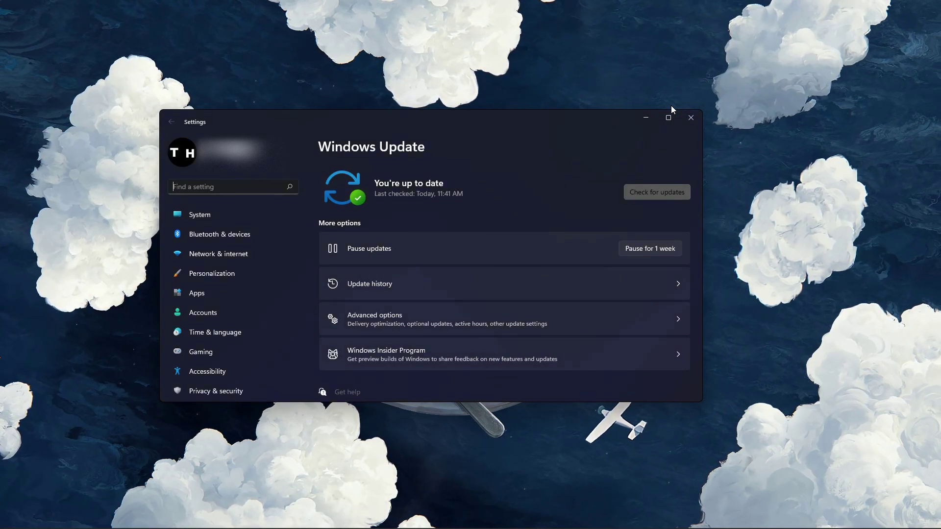
left_click(651, 192)
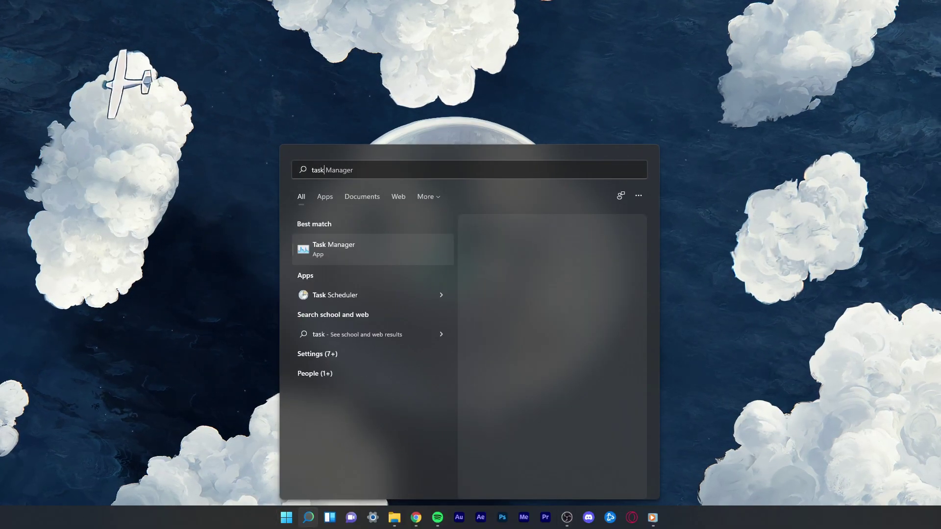
Step: Open Task Manager and sort processes by memory, largest first
key("Return")
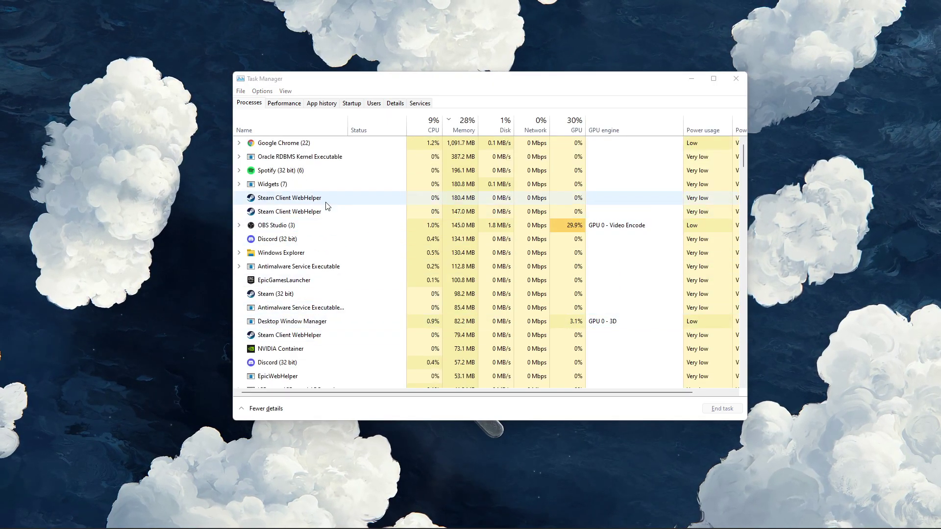
left_click(457, 125)
left_click(457, 125)
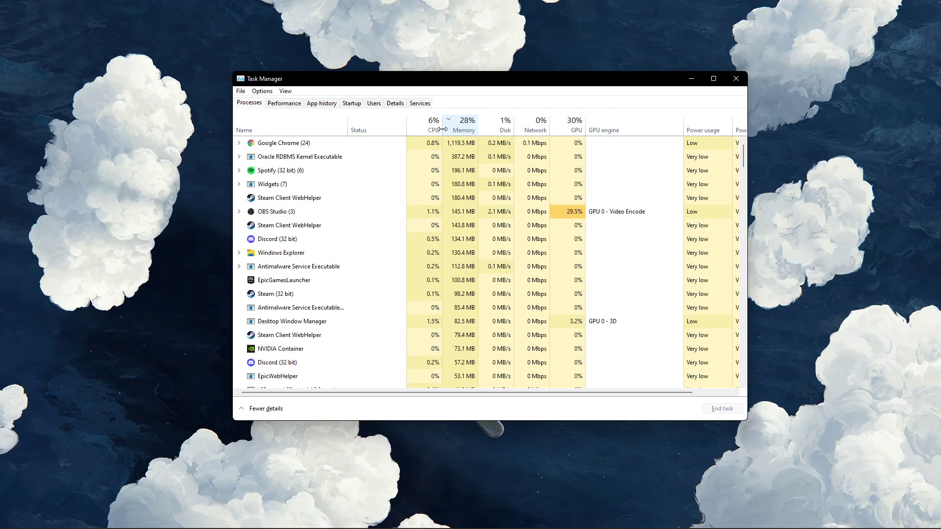
Step: Inspect the actions for EpicGamesLauncher, Discord (32 bit) and OBS Studio processes
left_click(337, 280)
right_click(353, 280)
left_click(331, 278)
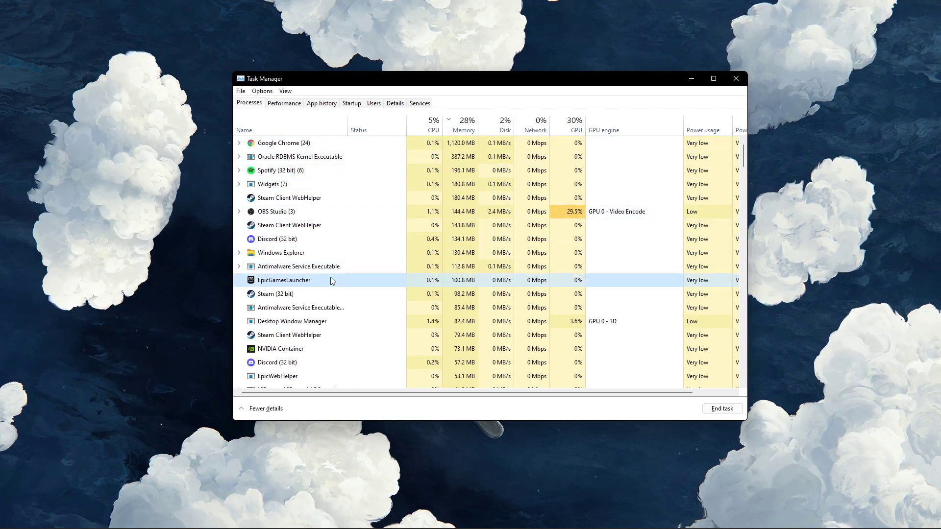
left_click(340, 239)
right_click(353, 242)
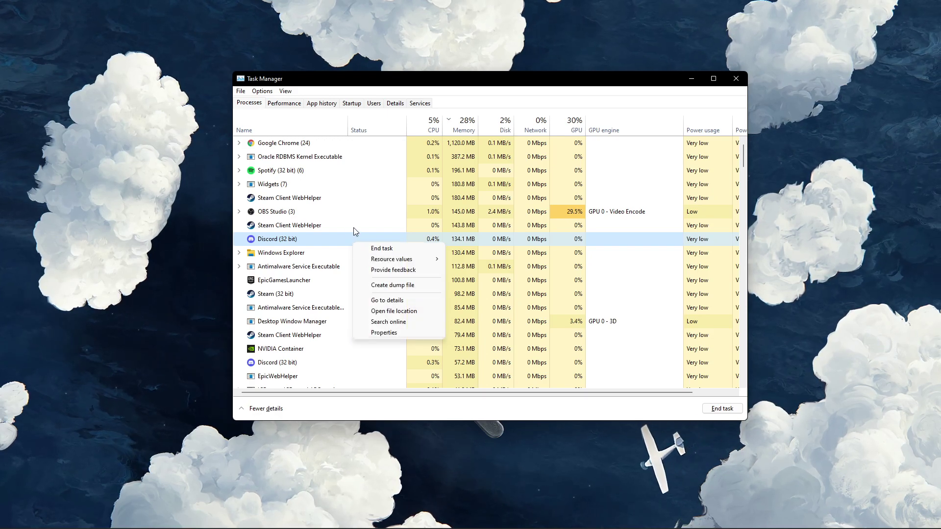
left_click(360, 214)
right_click(365, 214)
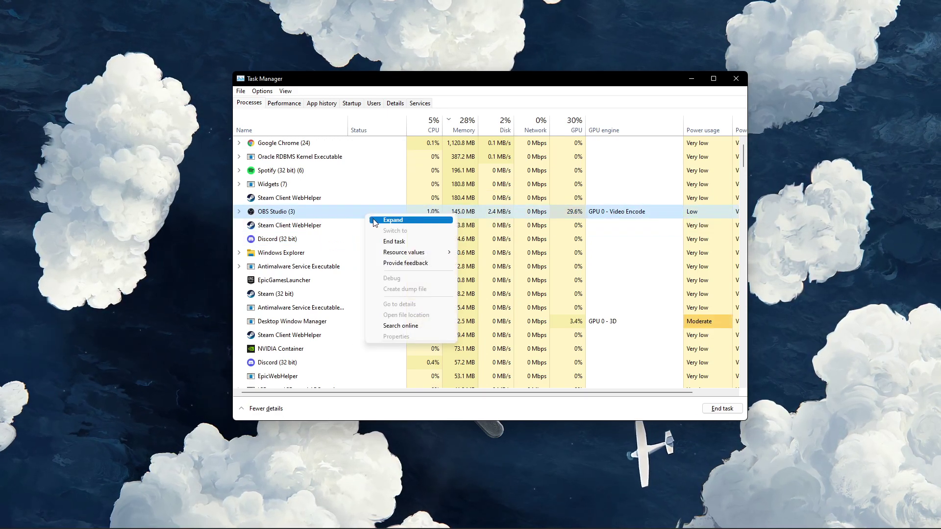
left_click(331, 269)
Step: Browse down the process list and bring up End task for Adobe Update Service (32 bit)
key("Page_Down")
key("Page_Down")
key("Page_Down")
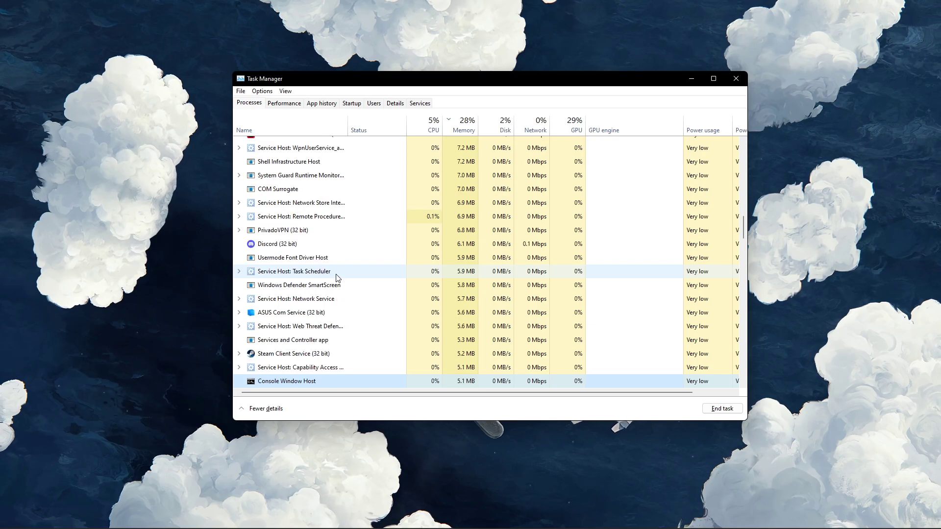
key("Page_Down")
key("Page_Down")
key("Page_Down")
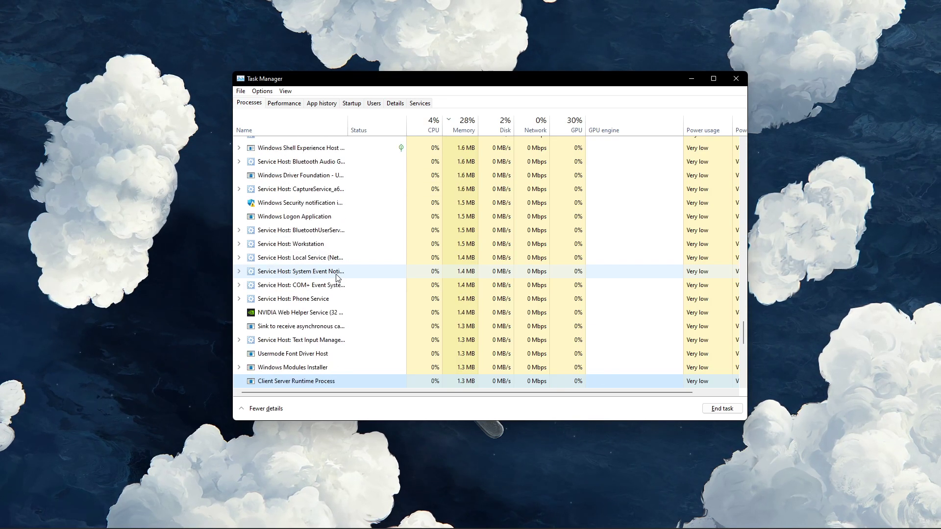
key("c")
key("c")
key("c")
key("c")
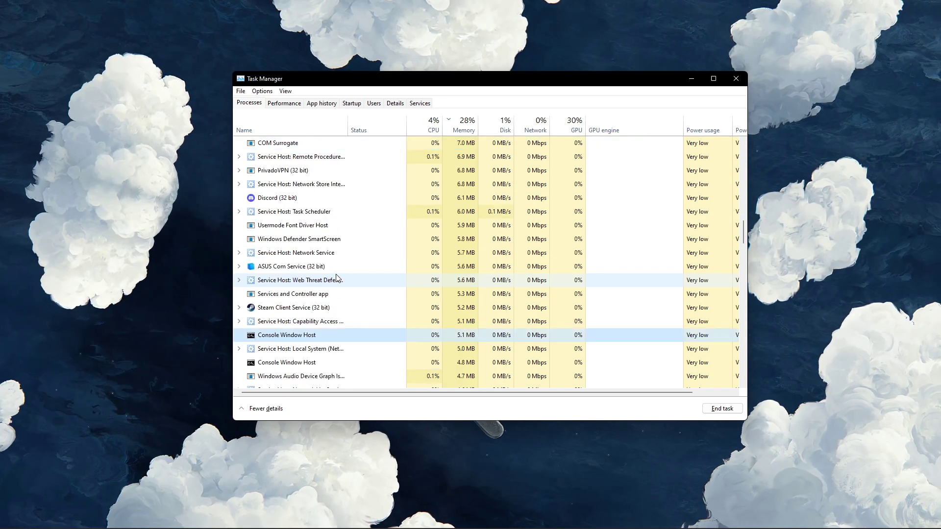
key("c")
key("c")
key("c")
key("c")
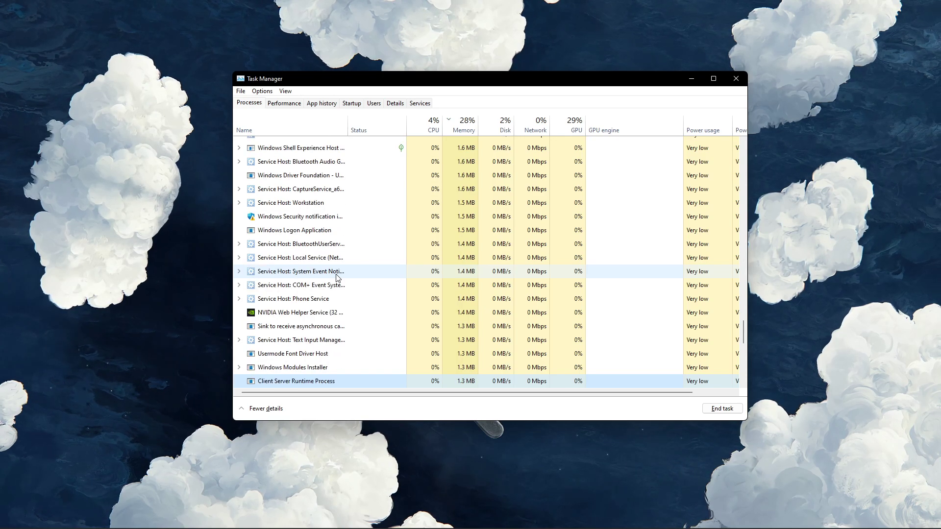
key("c")
key("c")
key("c")
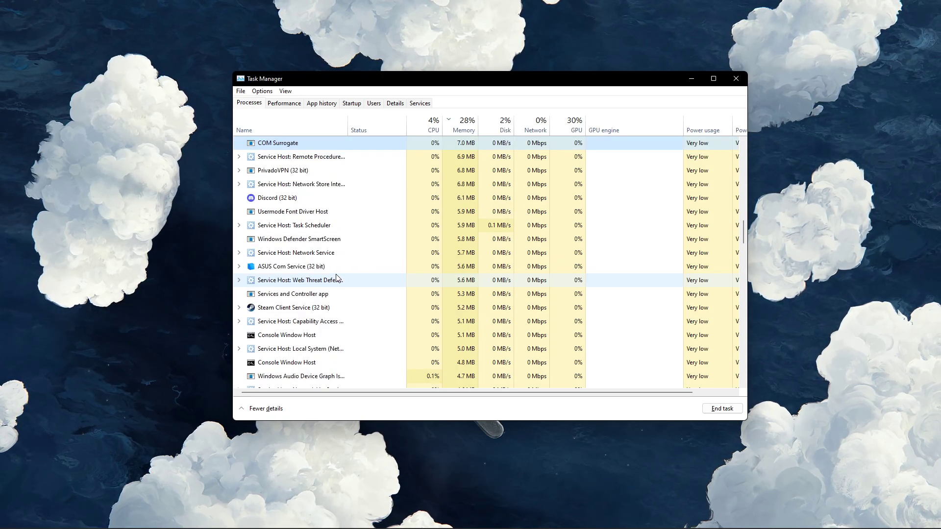
key("c")
key("c")
key("c")
key("c")
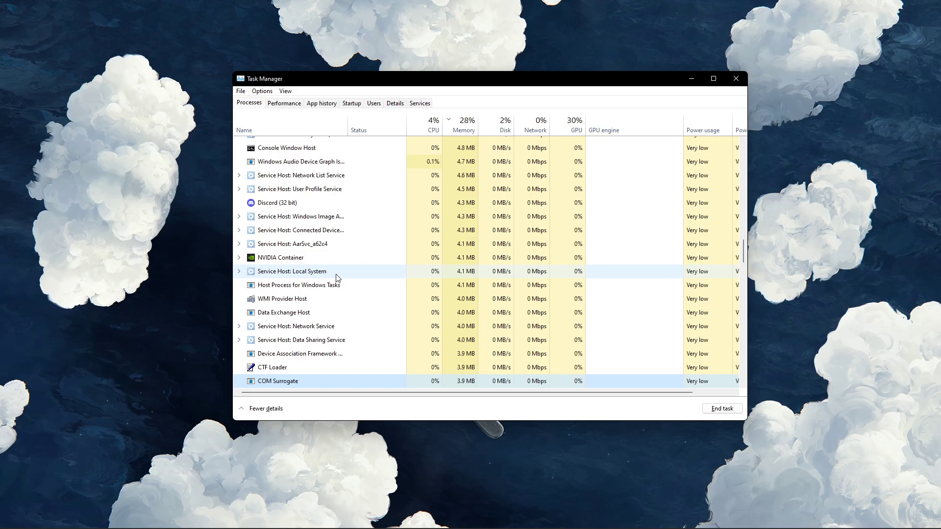
key("c")
key("c")
scroll(337, 278, "down", 5)
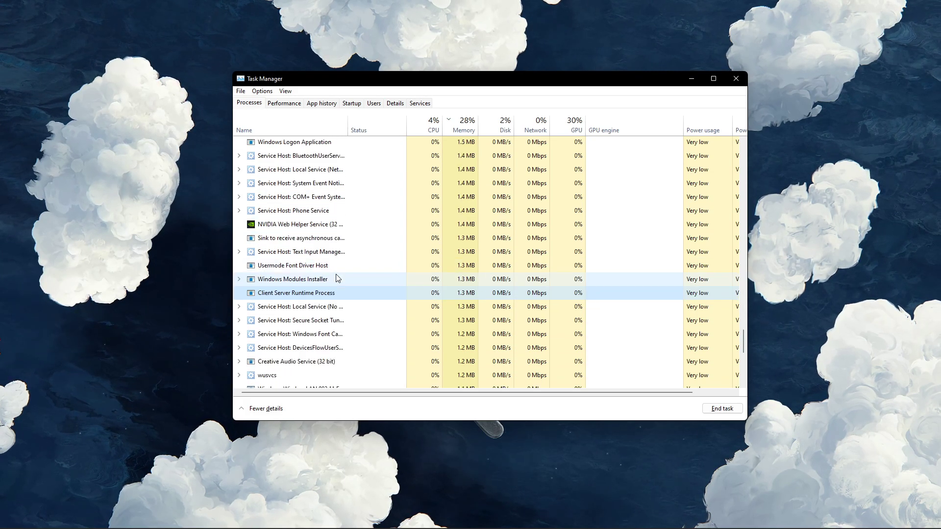
right_click(340, 314)
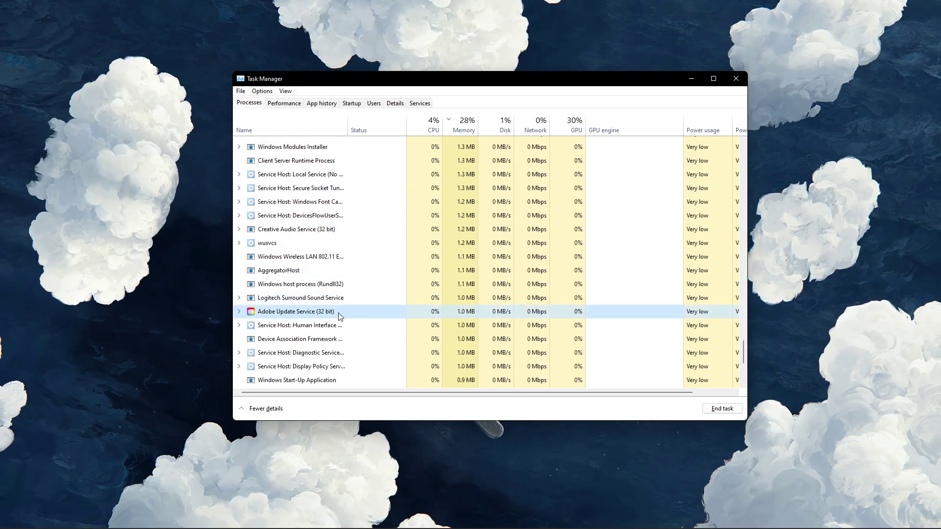